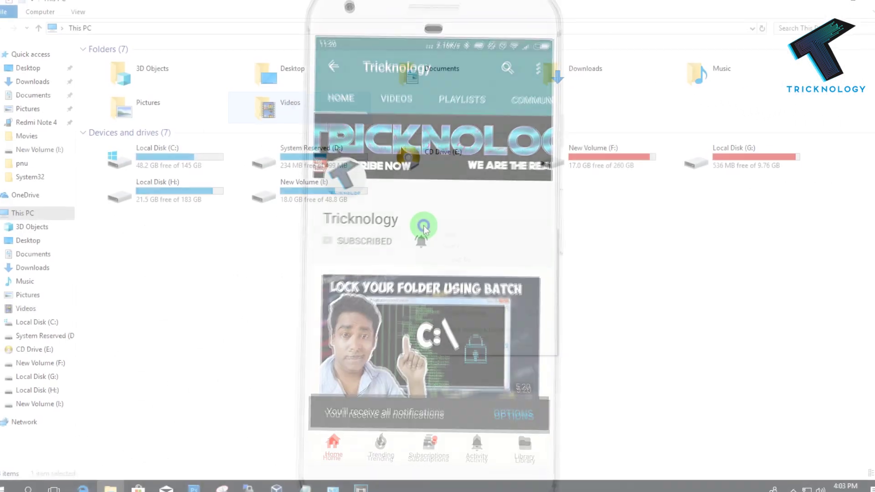
Preview This PC's System properties, which show Windows 10 Pro 64-bit, then close them.
right_click(426, 225)
click(487, 356)
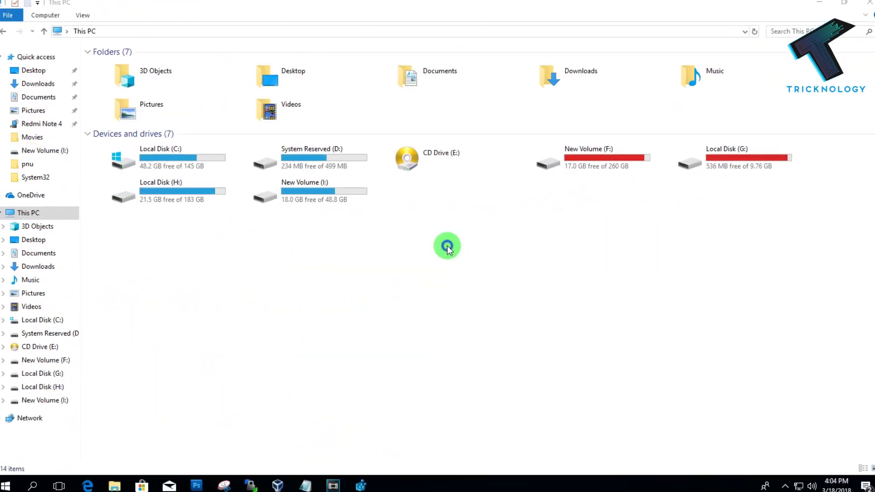
right_click(448, 249)
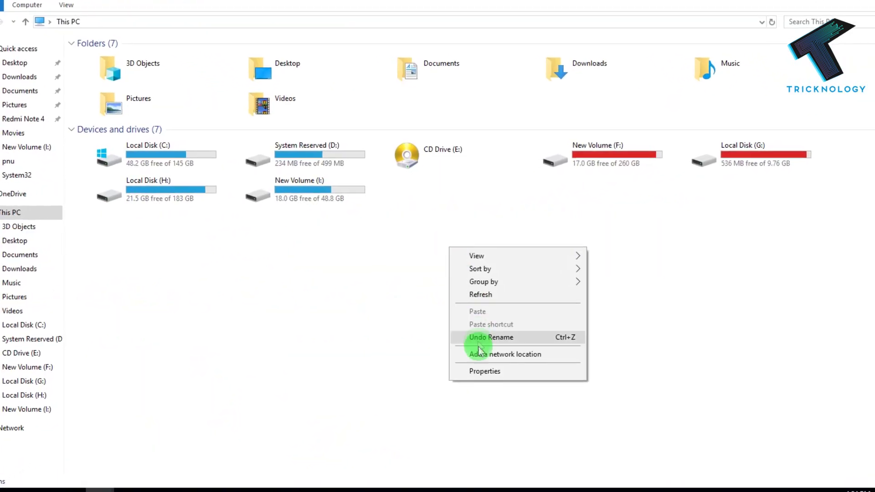
click(483, 367)
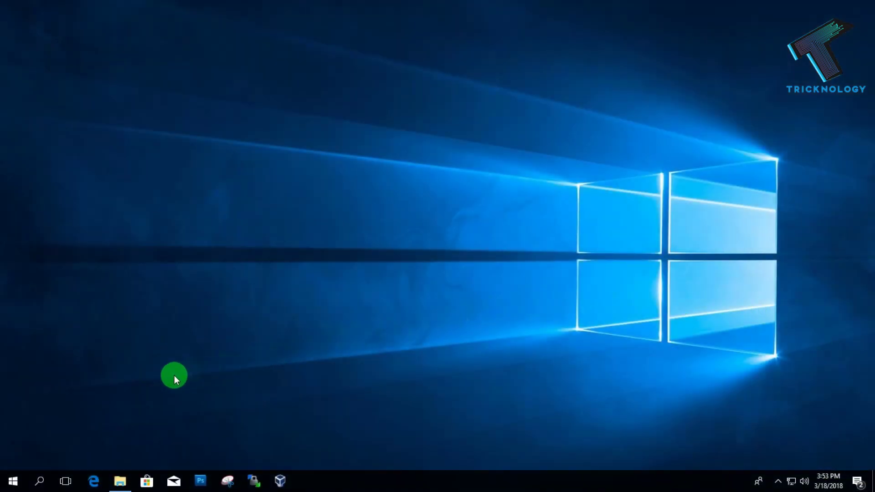
Open System properties from This PC in File Explorer, showing the Core 2 Duo E7500 @ 2.93GHz processor.
click(117, 487)
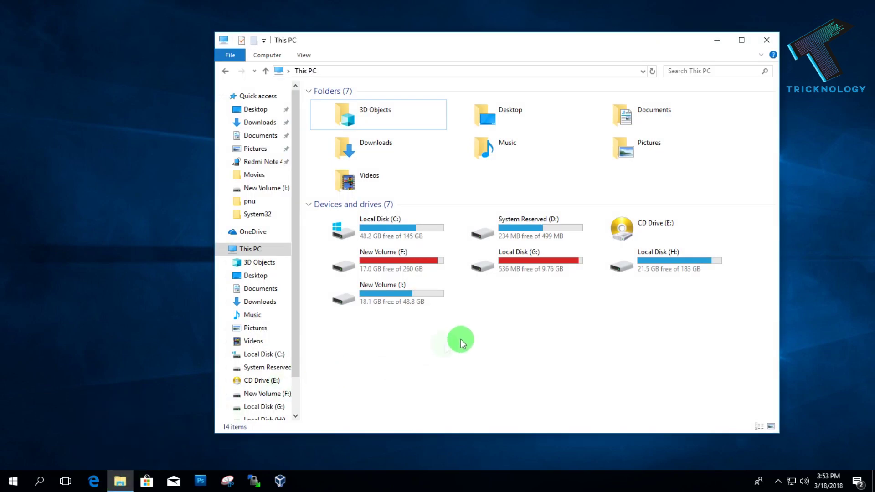
right_click(543, 312)
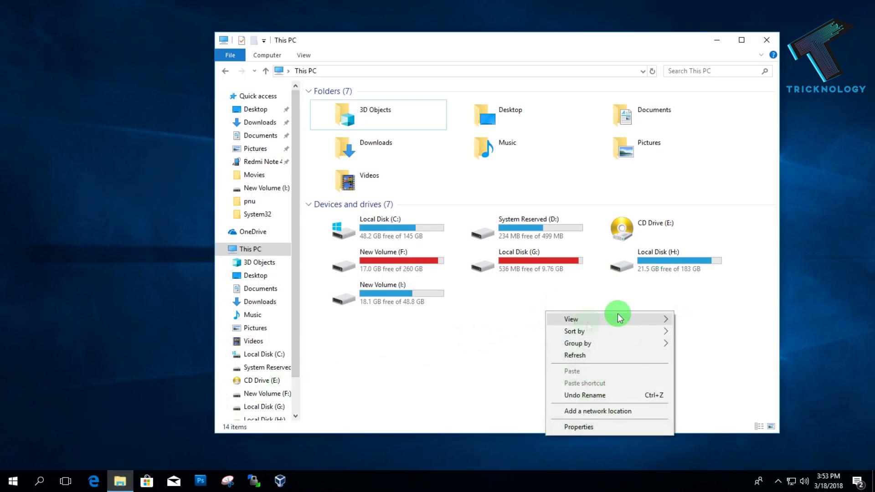
click(596, 431)
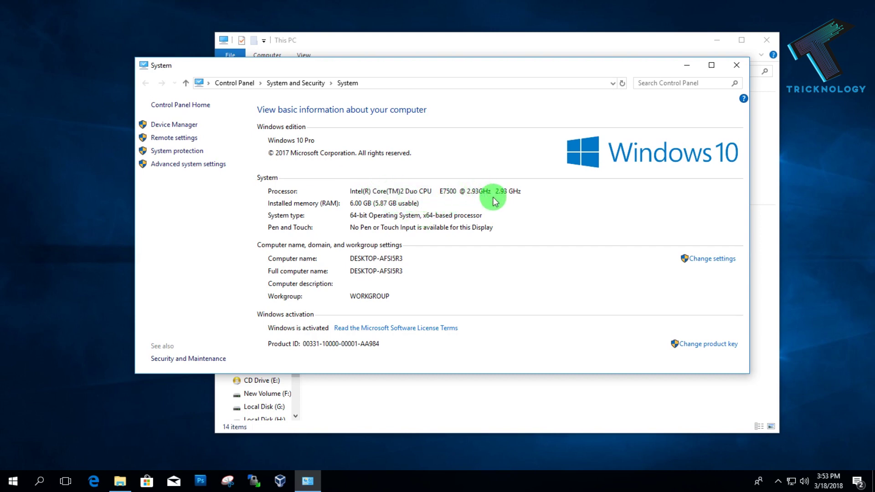
key(super+r)
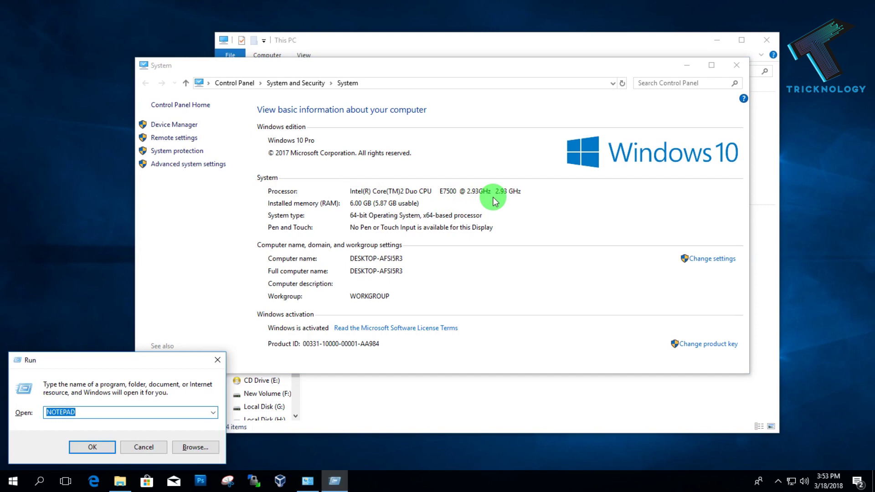
Launch Registry Editor by running regedit from the Run box.
click(40, 416)
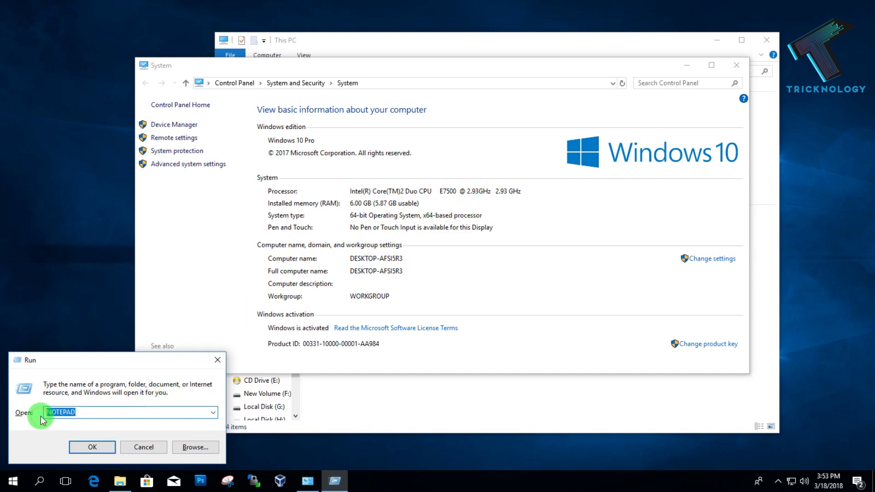
text(reg)
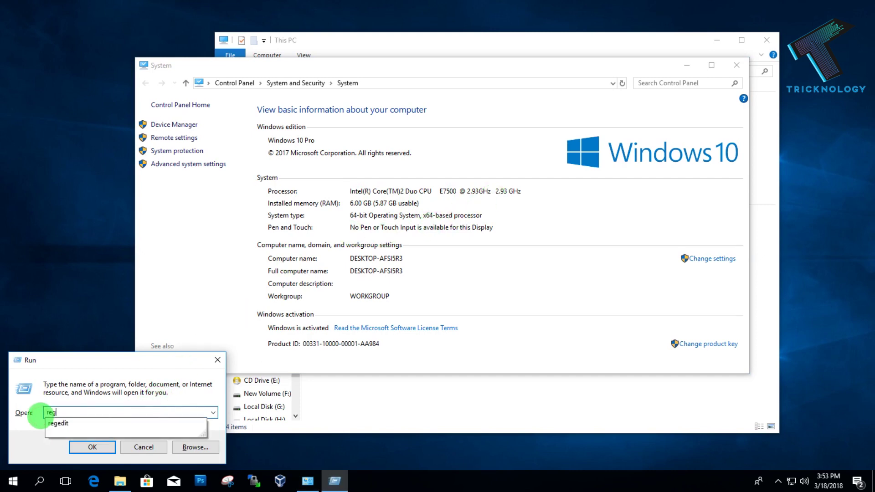
text(edit)
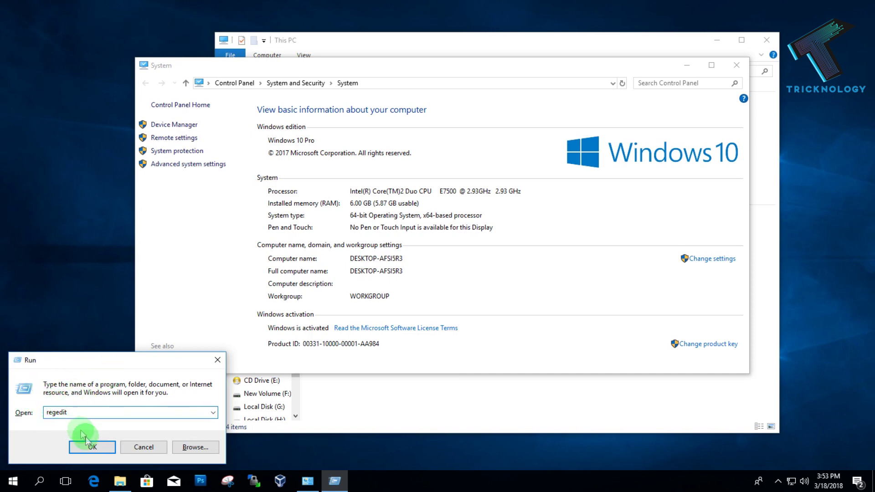
click(92, 447)
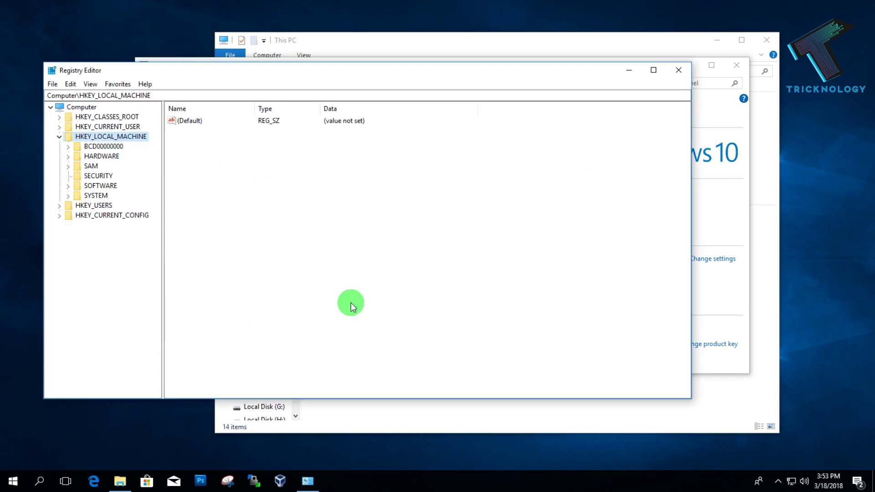
Navigate to HKEY_LOCAL_MACHINE\HARDWARE\DESCRIPTION\System\CentralProcessor\0 to view ProcessorNameString.
drag(297, 82, 405, 93)
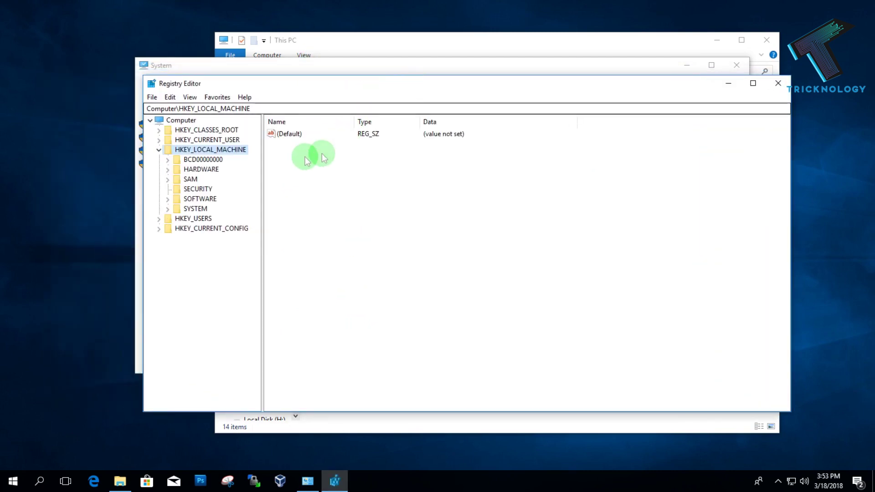
click(158, 150)
click(158, 150)
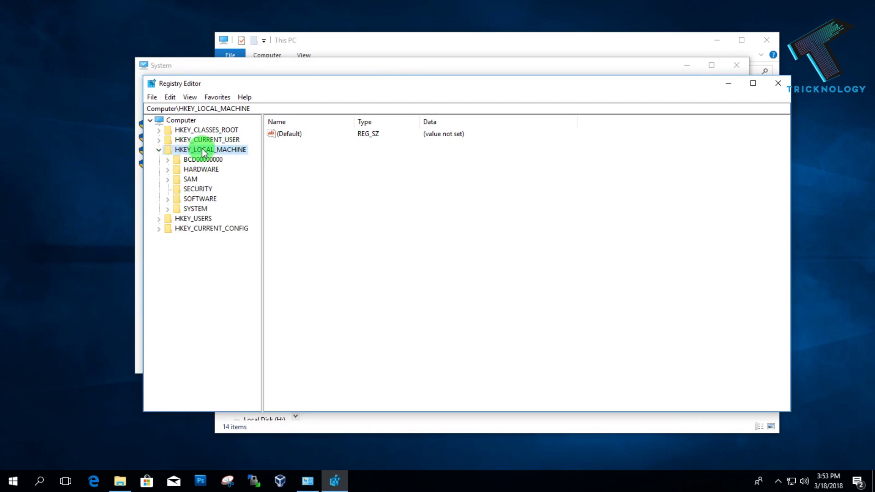
click(167, 169)
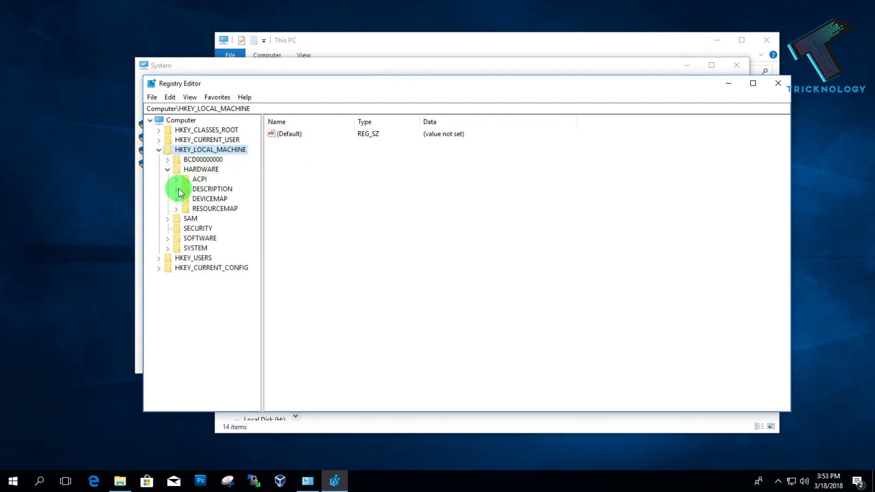
click(177, 190)
click(186, 200)
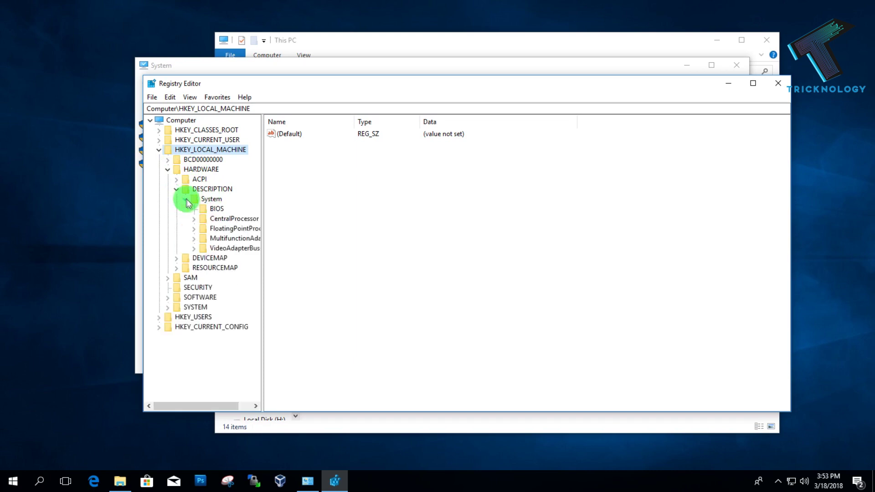
click(219, 220)
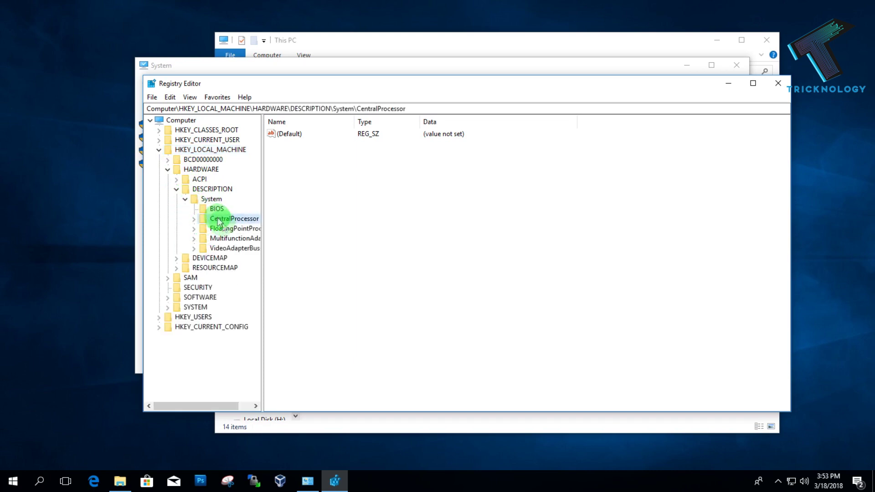
click(194, 219)
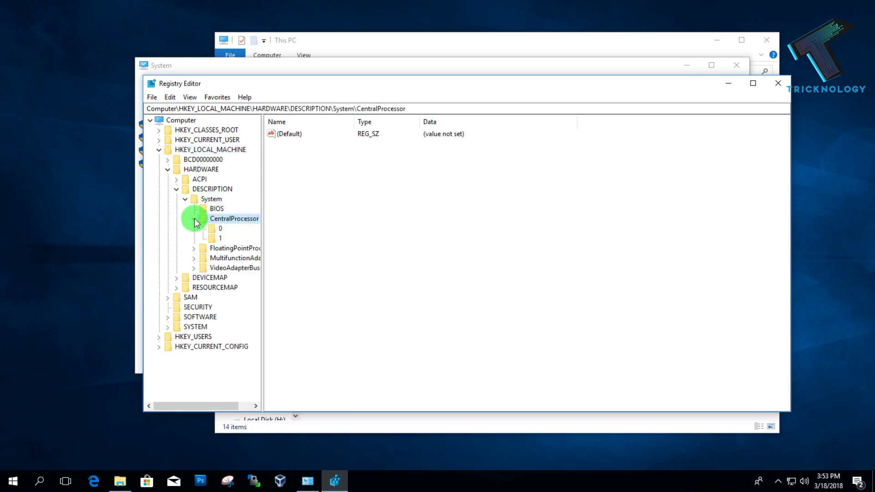
click(220, 232)
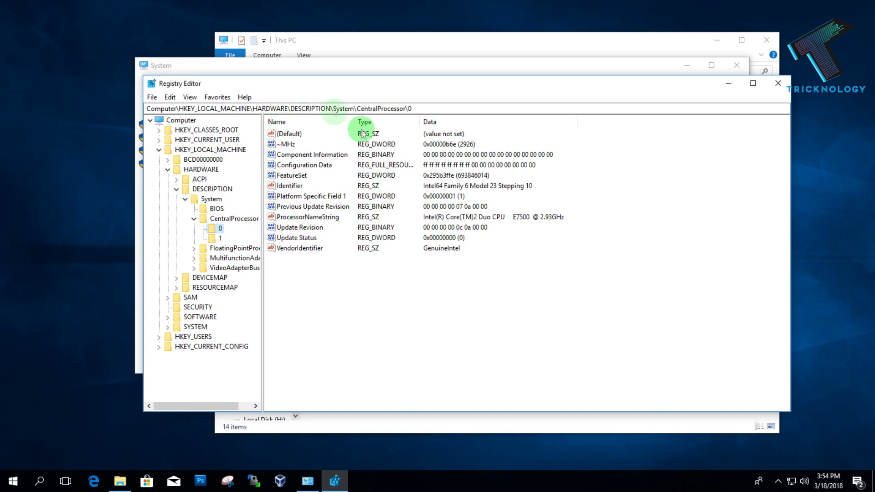
right_click(319, 220)
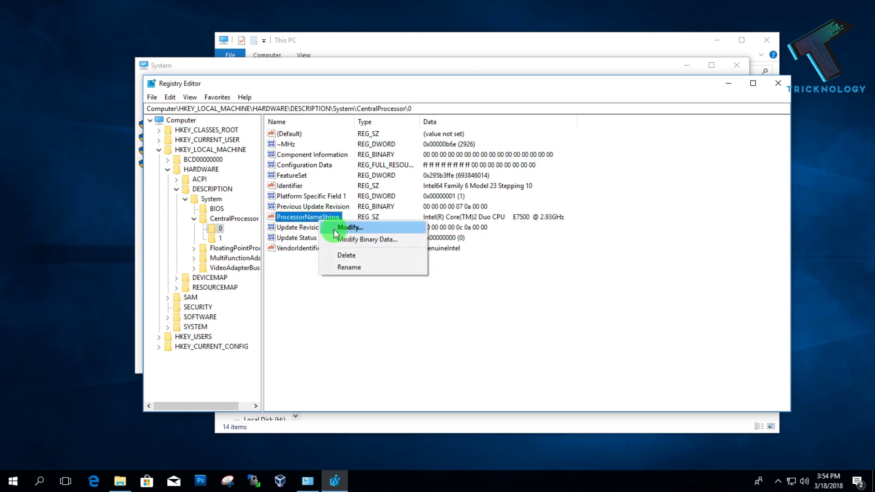
Copy ProcessorNameString's original value, Intel(R) Core(TM)2 Duo CPU E7500 @ 2.93GHz.
click(348, 228)
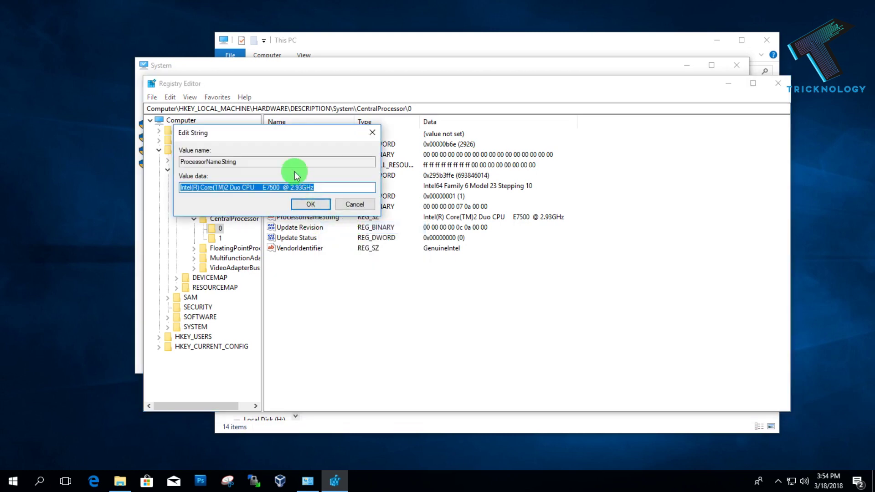
right_click(284, 188)
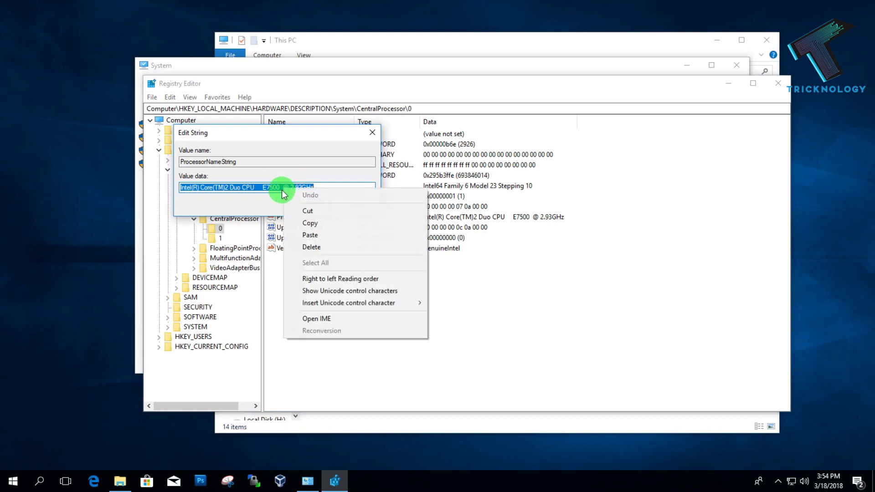
click(313, 217)
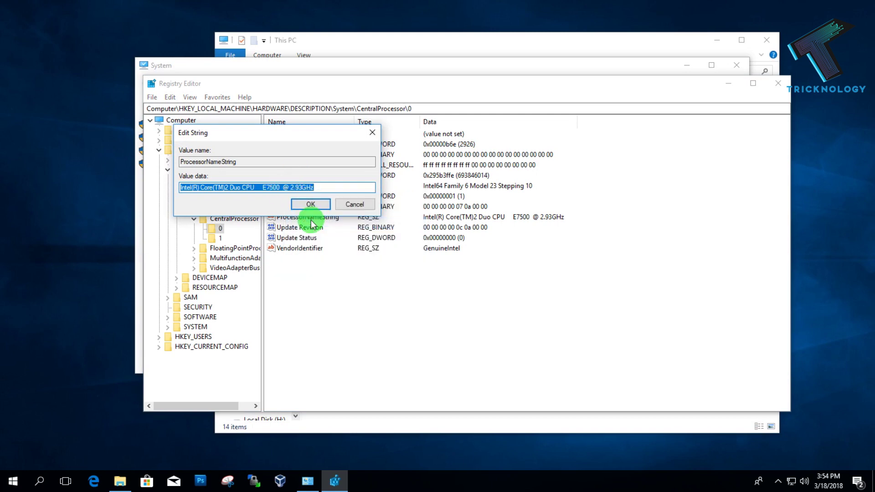
Paste the original processor name into a new Notepad as a backup.
key(super+r)
text(notepad)
key(Return)
key(ctrl+v)
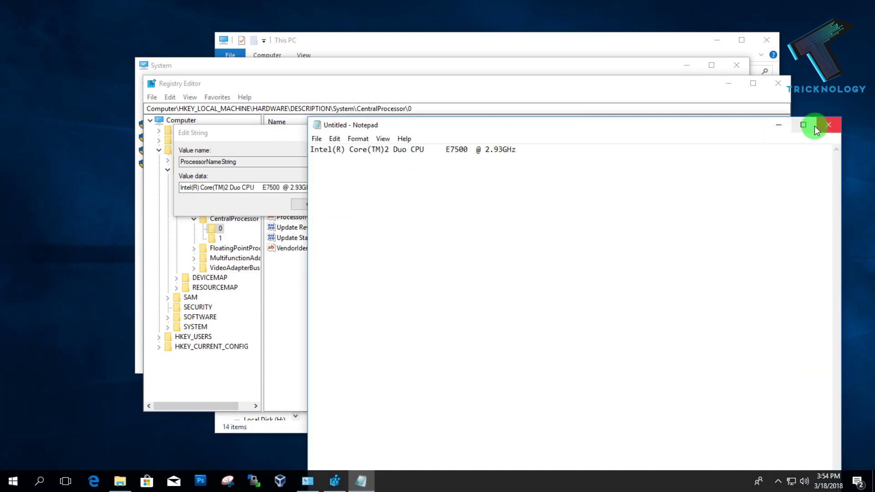
click(778, 125)
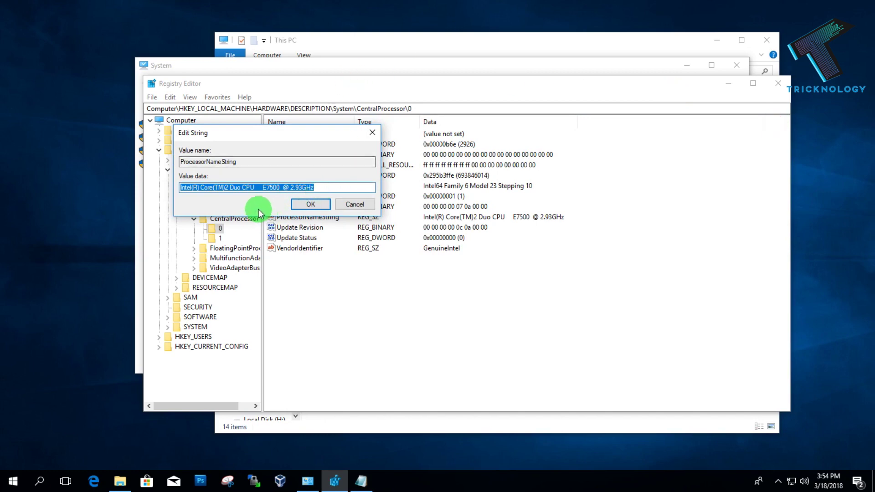
click(253, 188)
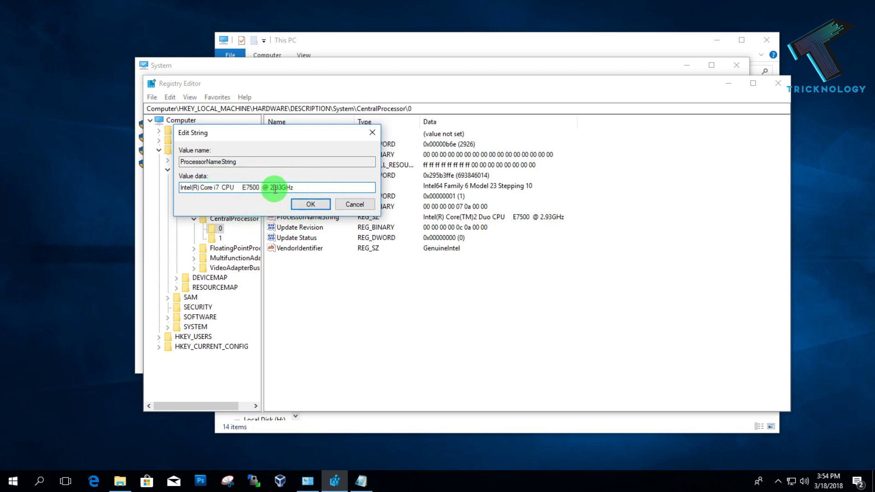
Change the value data to Intel(R) Core i7 CPU E7500 @ 3.93GHz and save it.
drag(283, 187, 274, 188)
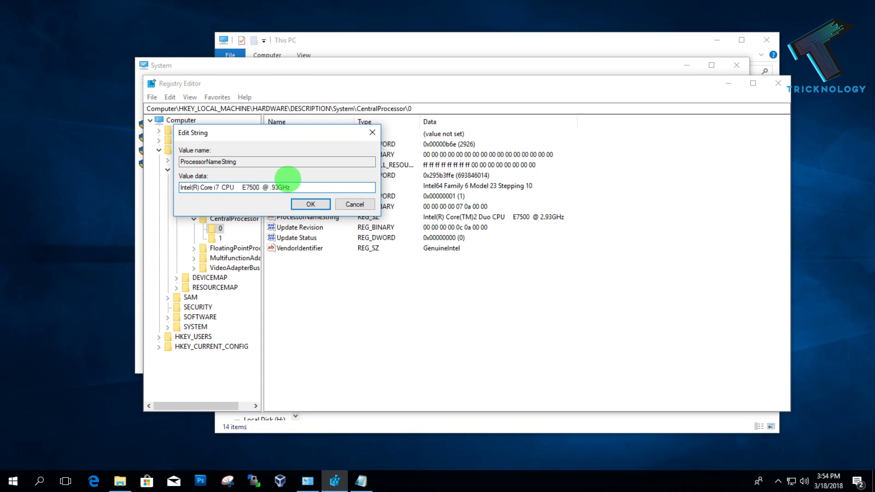
text(.)
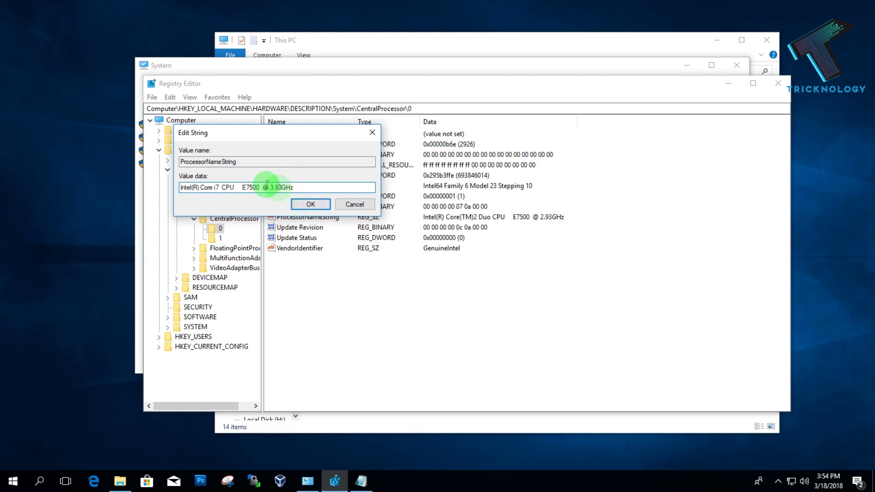
click(308, 205)
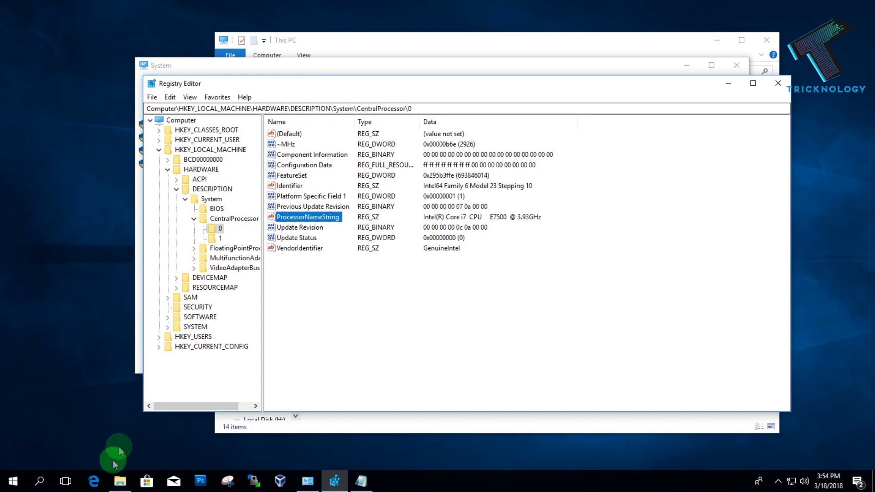
Reopen This PC's System properties to confirm the processor now reads Core i7 CPU E7500 @ 3.93GHz.
click(119, 481)
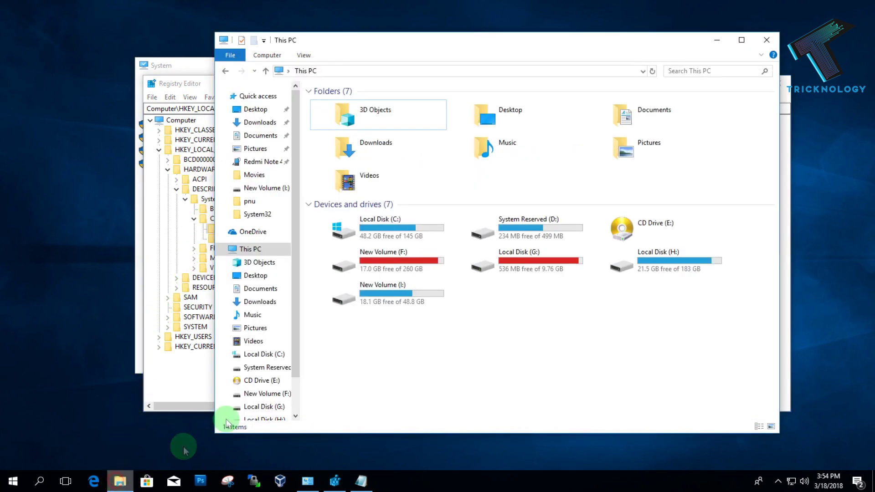
right_click(517, 329)
click(550, 444)
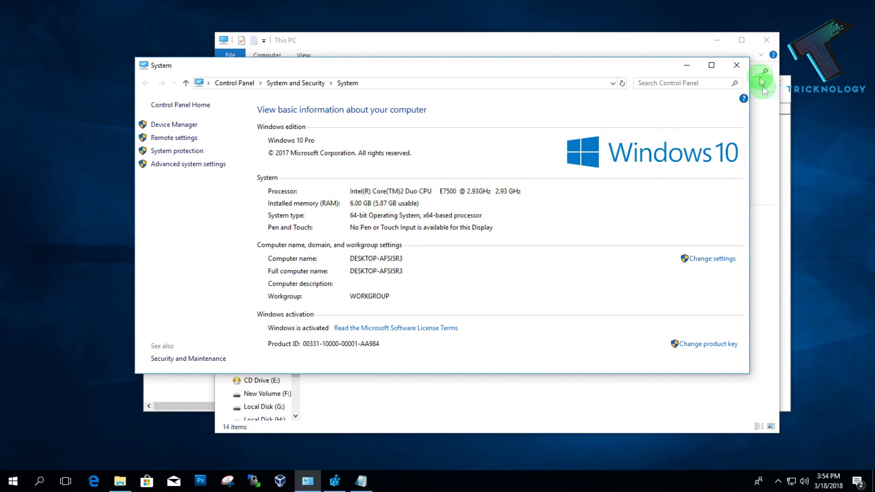
click(736, 66)
right_click(392, 367)
click(418, 361)
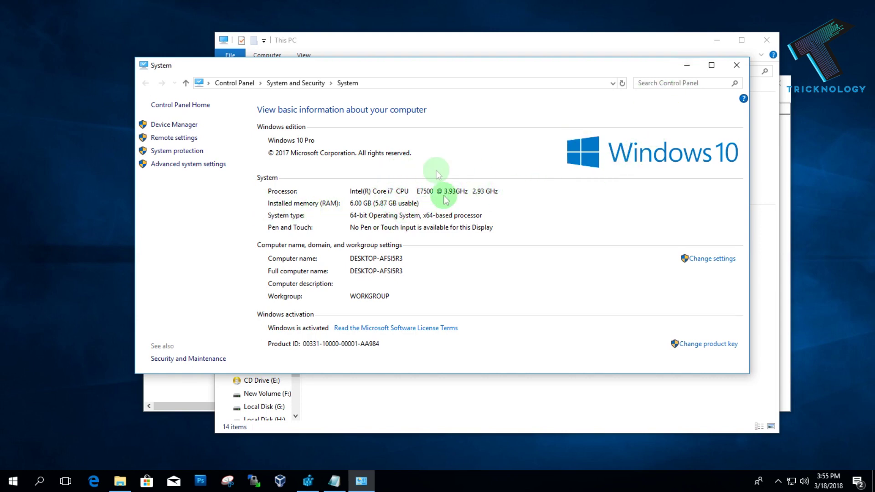
click(686, 64)
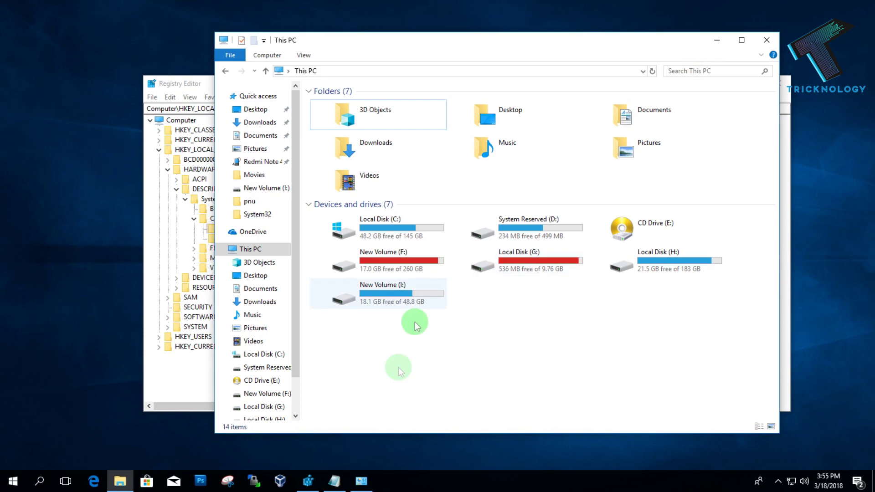
Paste the Notepad backup into ProcessorNameString, restoring Intel(R) Core(TM)2 Duo CPU E7500 @ 2.93GHz.
click(334, 481)
key(ctrl+a)
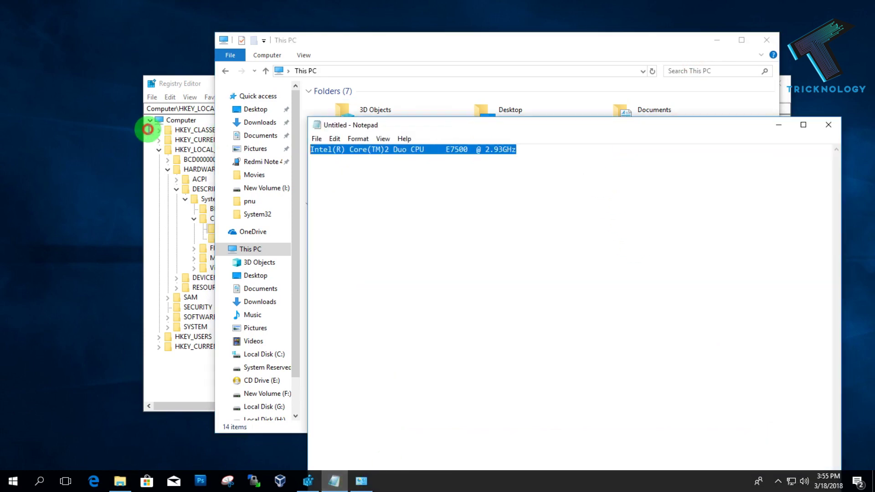
click(153, 191)
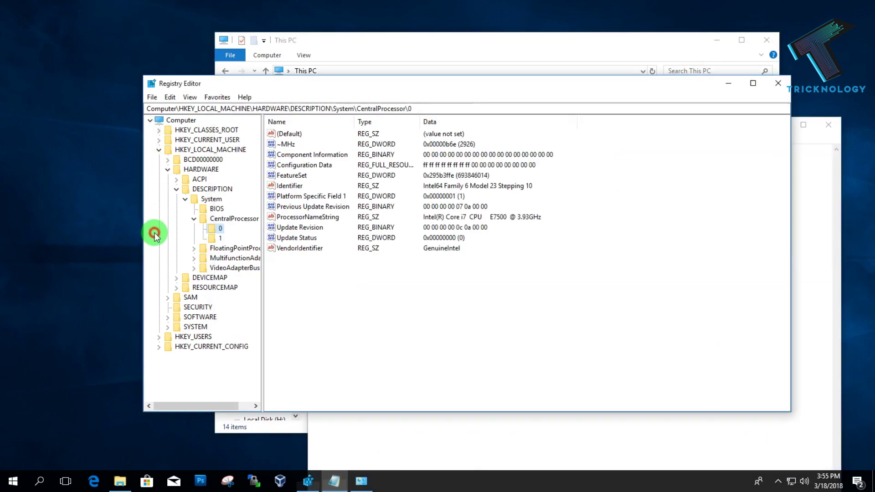
right_click(305, 217)
click(336, 221)
key(ctrl+v)
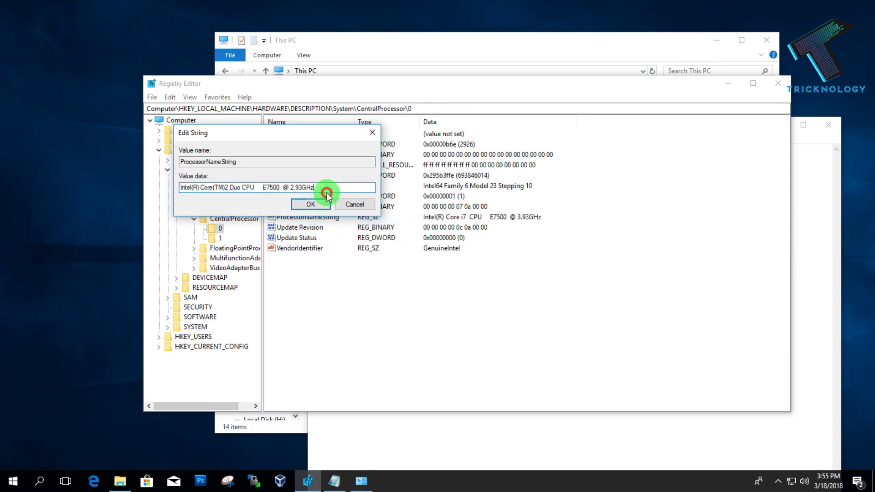
click(309, 203)
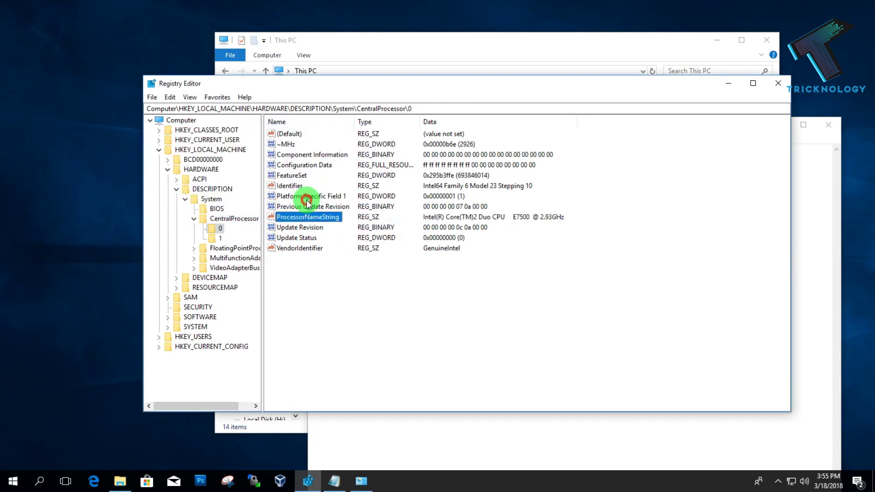
click(120, 481)
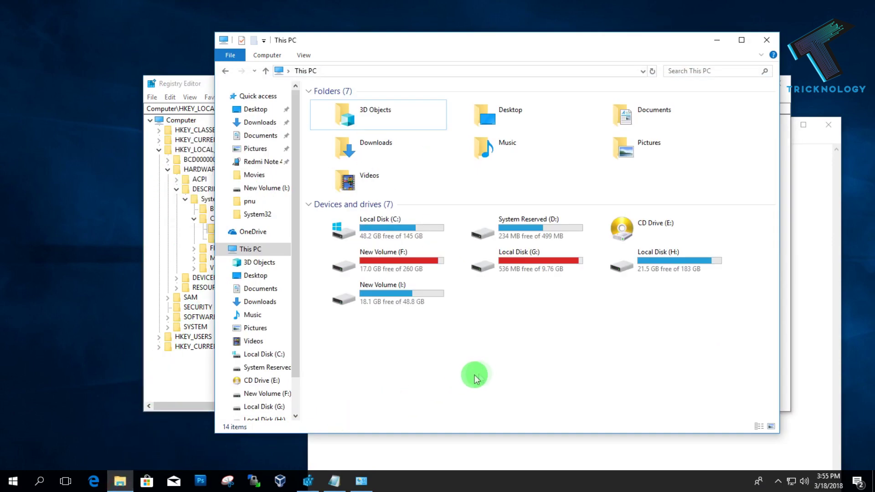
Reopen This PC's System properties to verify the Core(TM)2 Duo E7500 @ 2.93GHz processor is back.
right_click(480, 373)
click(528, 363)
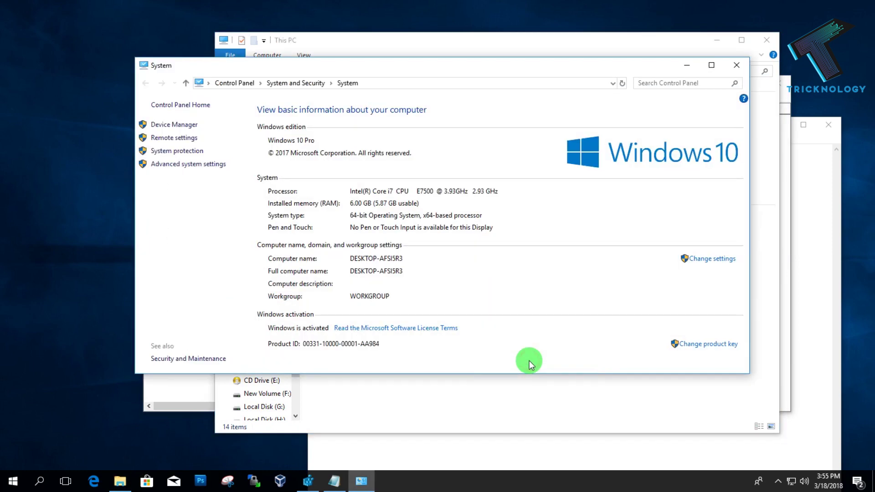
click(736, 64)
right_click(556, 336)
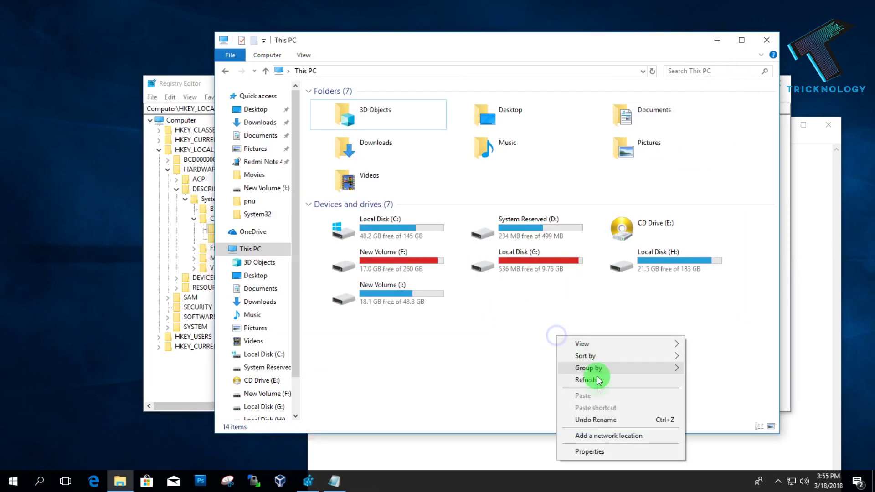
click(592, 451)
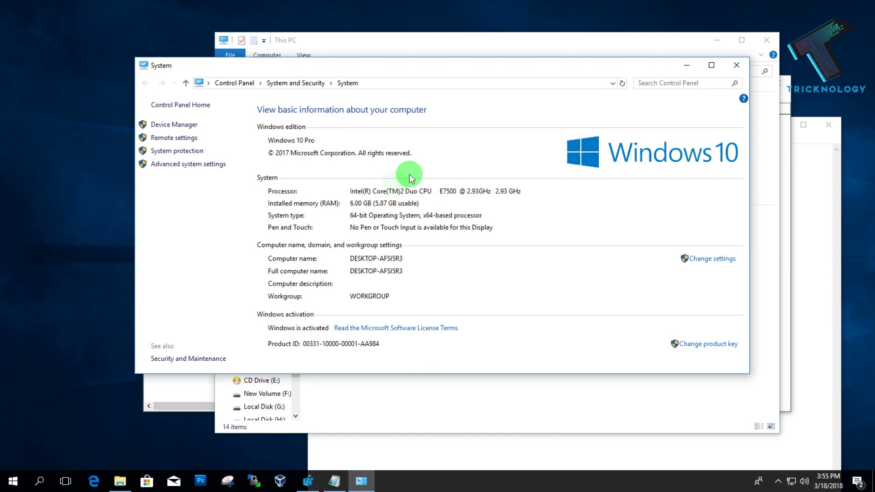